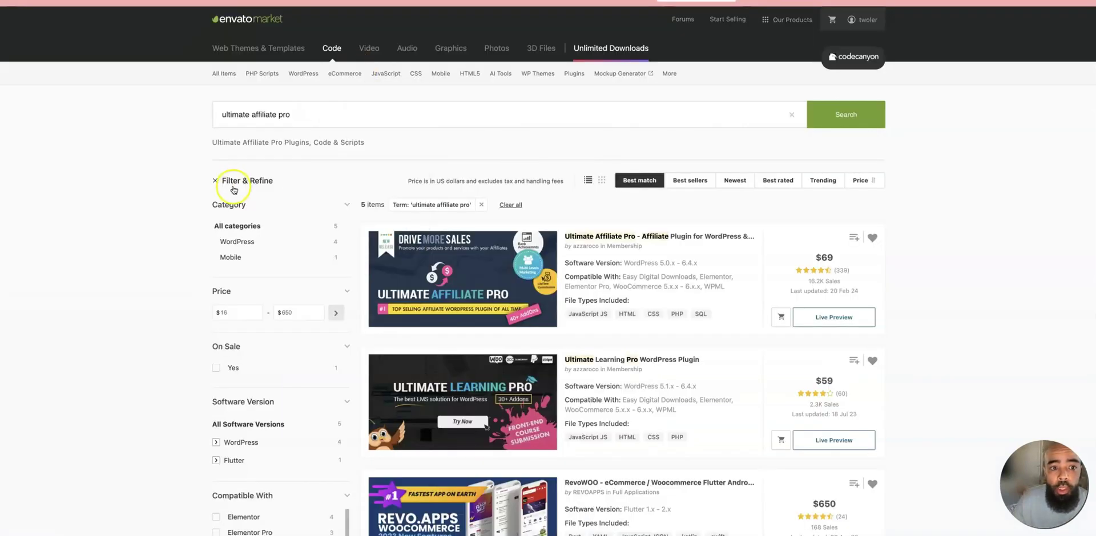
Step: After viewing the Ultimate Affiliate Pro results, enter 'codecayon' into Google's search box
mouse_move(210, 74)
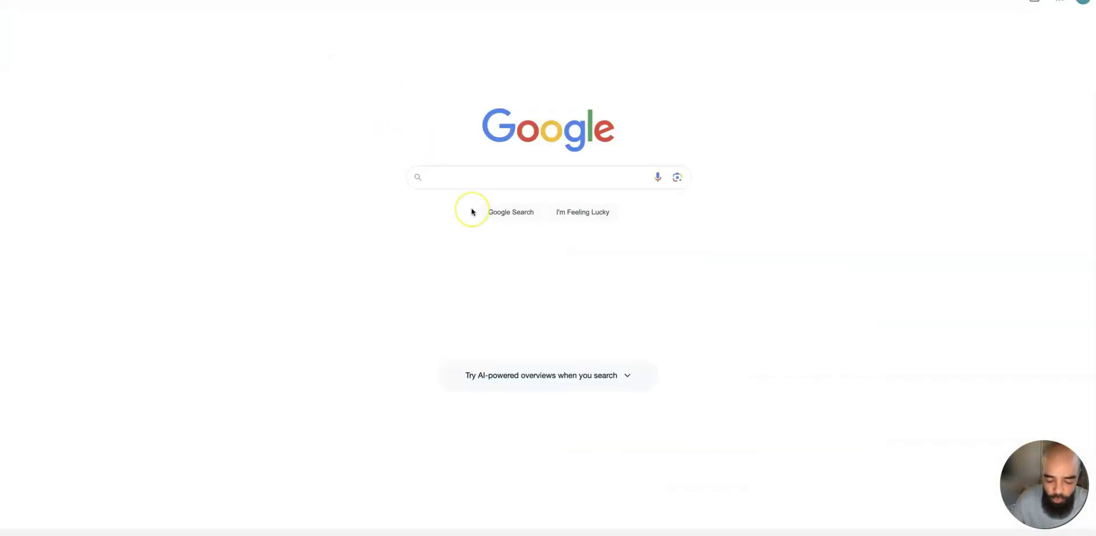
text(codecayon)
Step: Run the Google search and open the top result, 'Buy Plugins & Code from CodeCanyon'
key(Return)
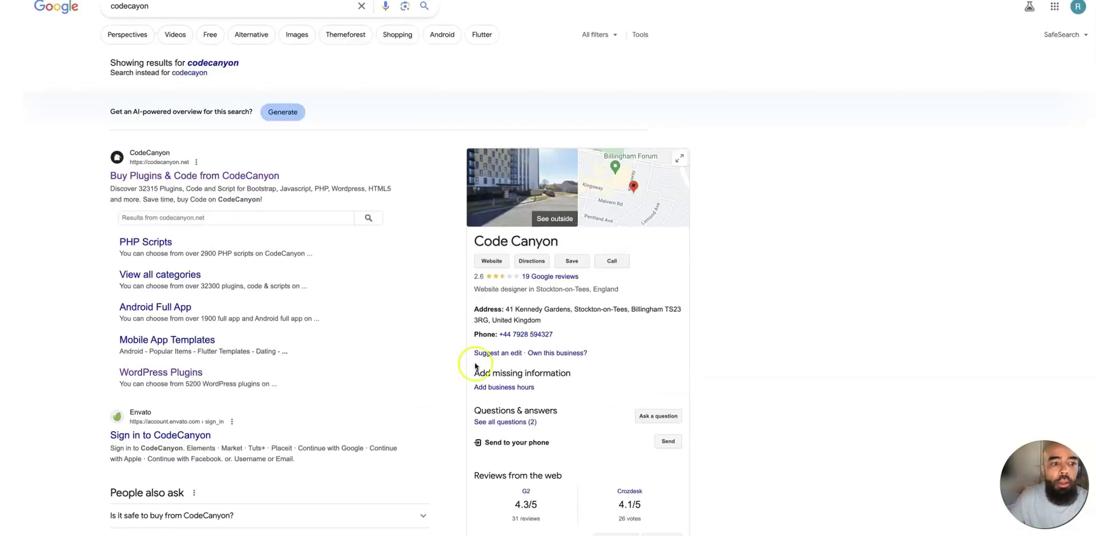
click(193, 177)
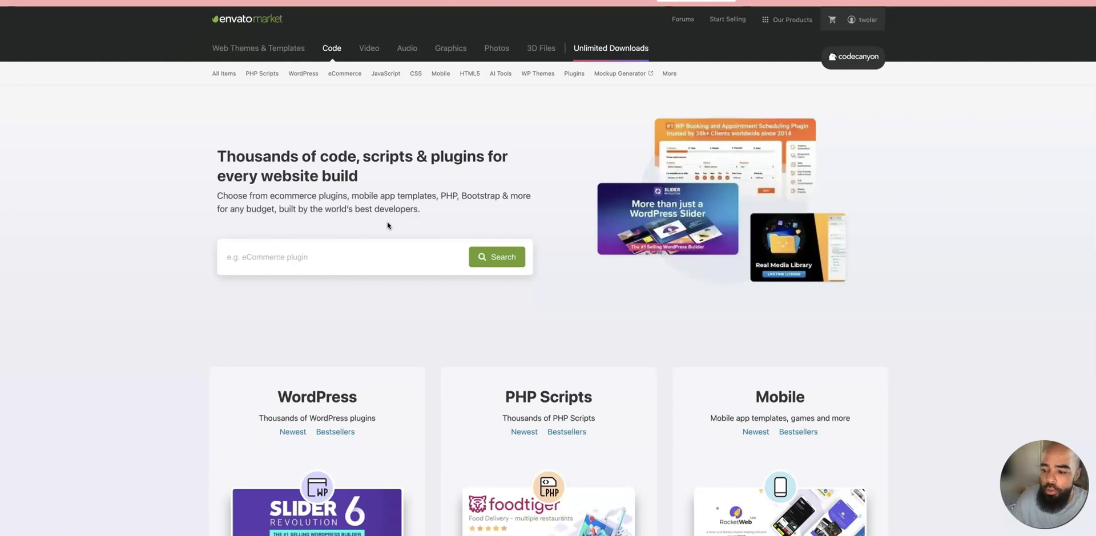
Step: Search CodeCanyon for 'ultimate membership pro' using the recent search suggestion
click(315, 257)
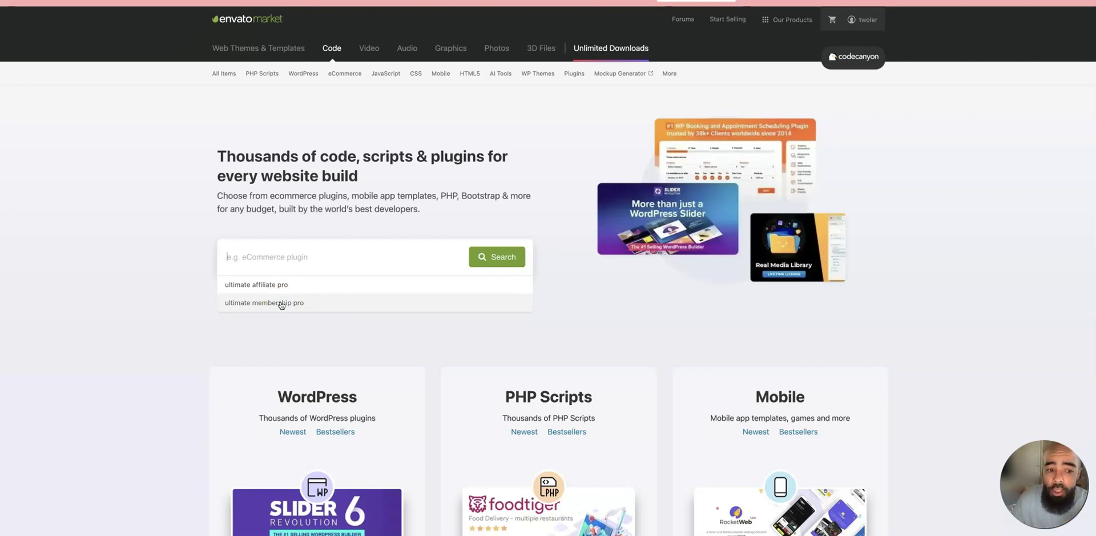
click(281, 303)
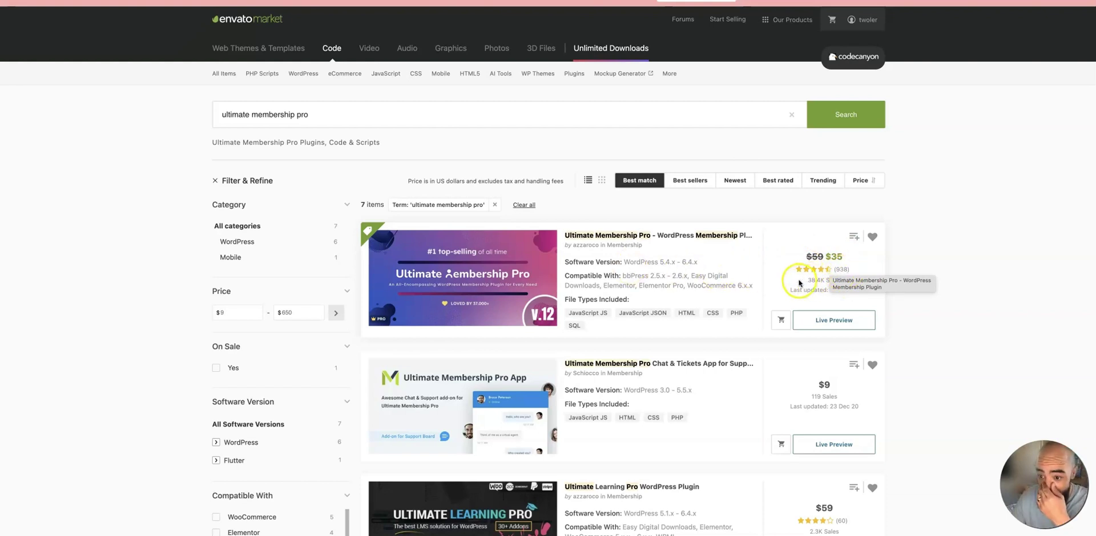
click(831, 286)
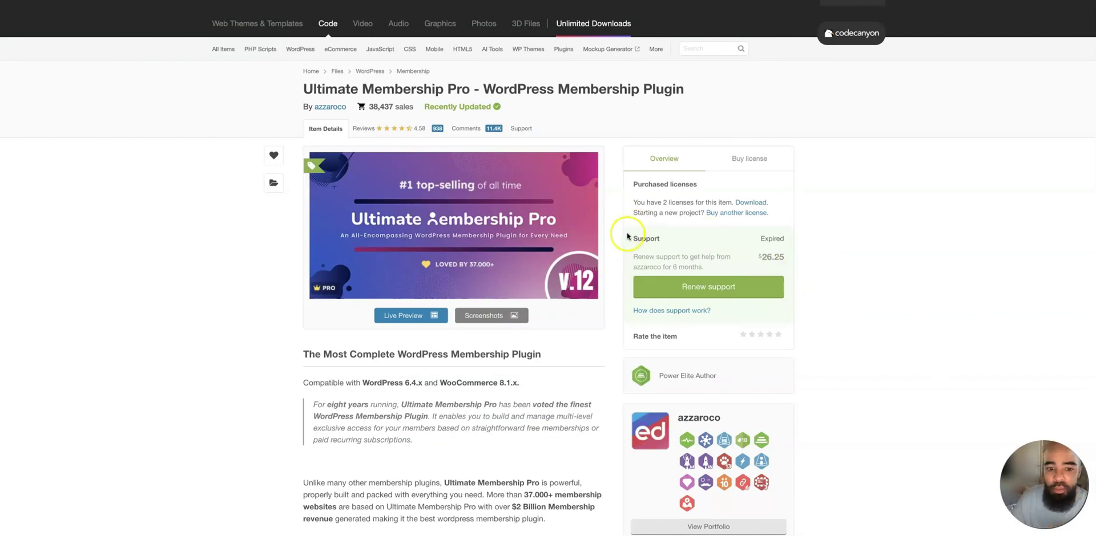
scroll(511, 305, down, 1)
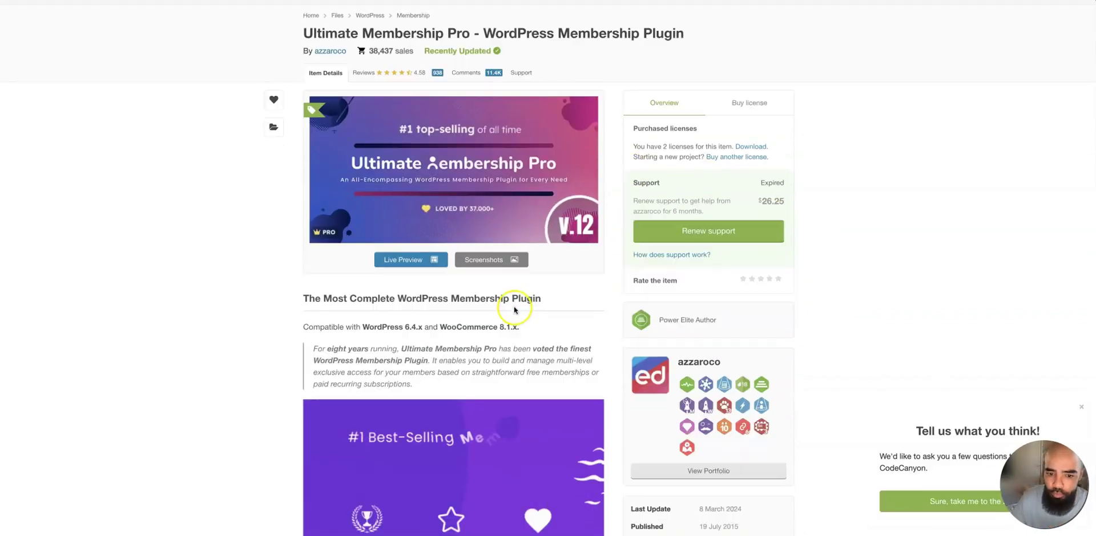
scroll(519, 296, up, 1)
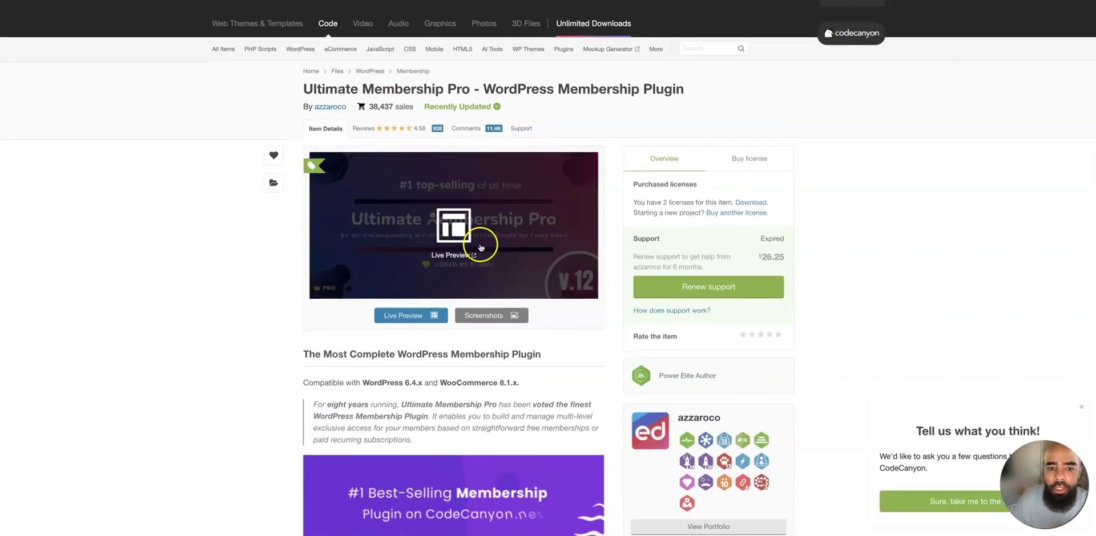
mouse_move(340, 49)
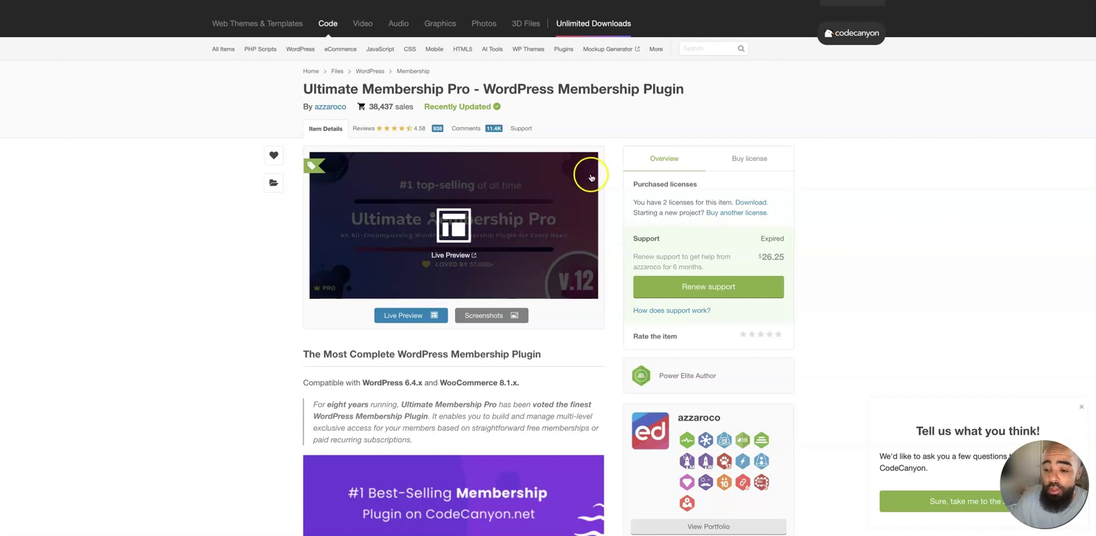
click(722, 226)
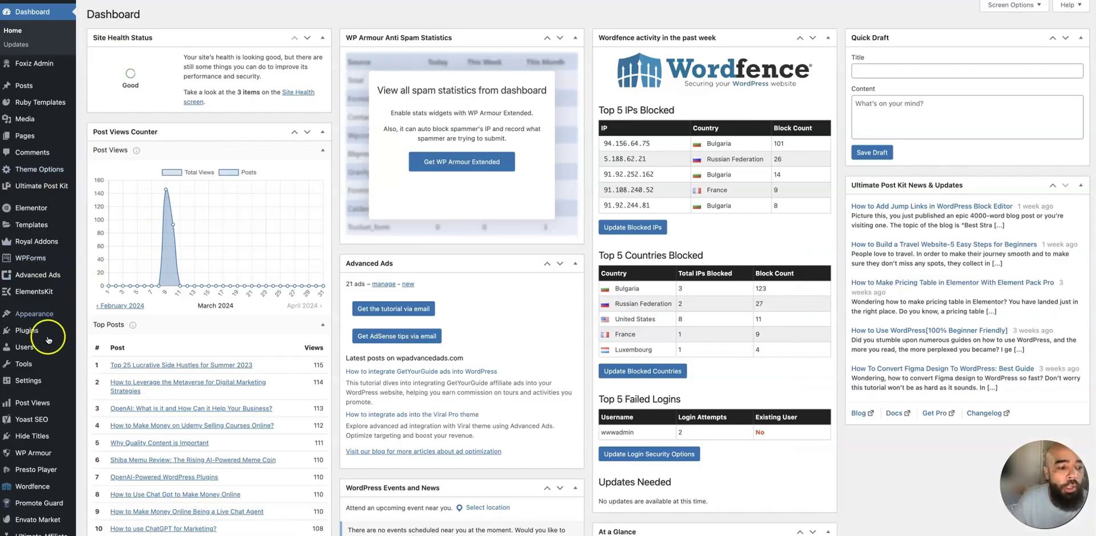
Step: Open the Members list from Ultimate Membership Pro's flyout in the admin sidebar
mouse_move(51, 332)
scroll(51, 334, down, 5)
mouse_move(37, 519)
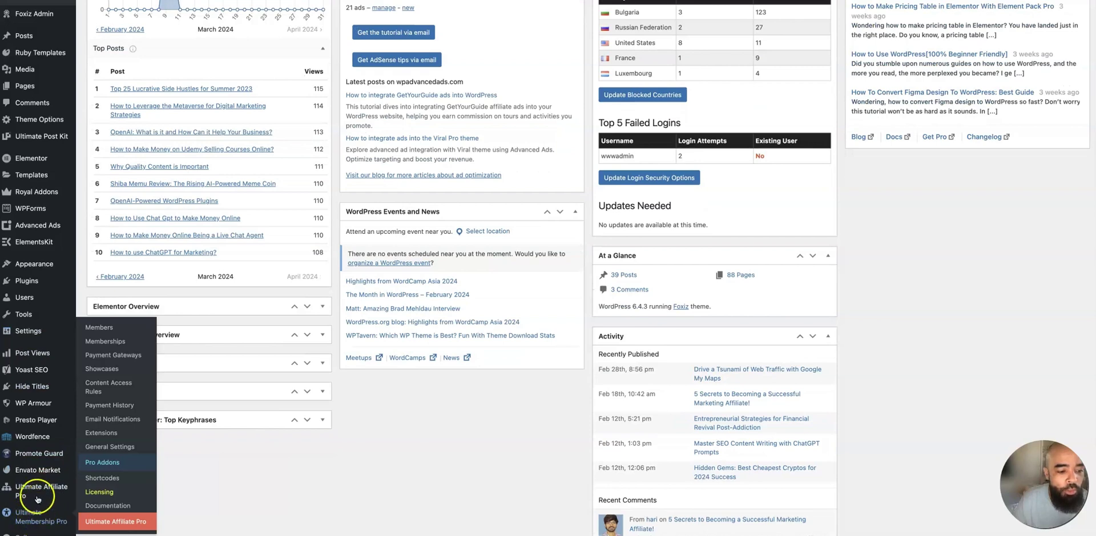
mouse_move(50, 494)
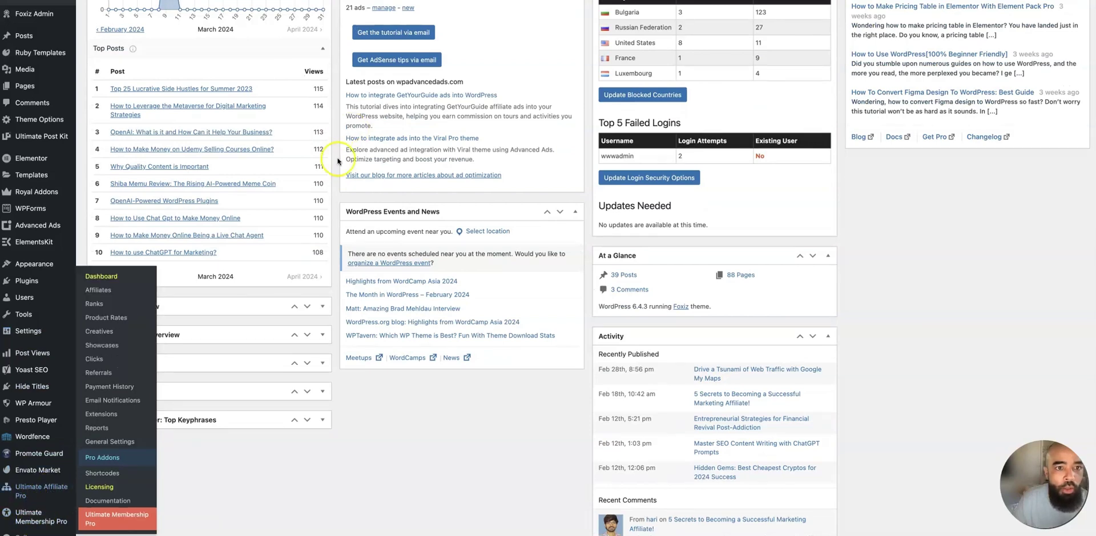
scroll(377, 151, up, 6)
scroll(380, 151, down, 4)
scroll(380, 151, down, 3)
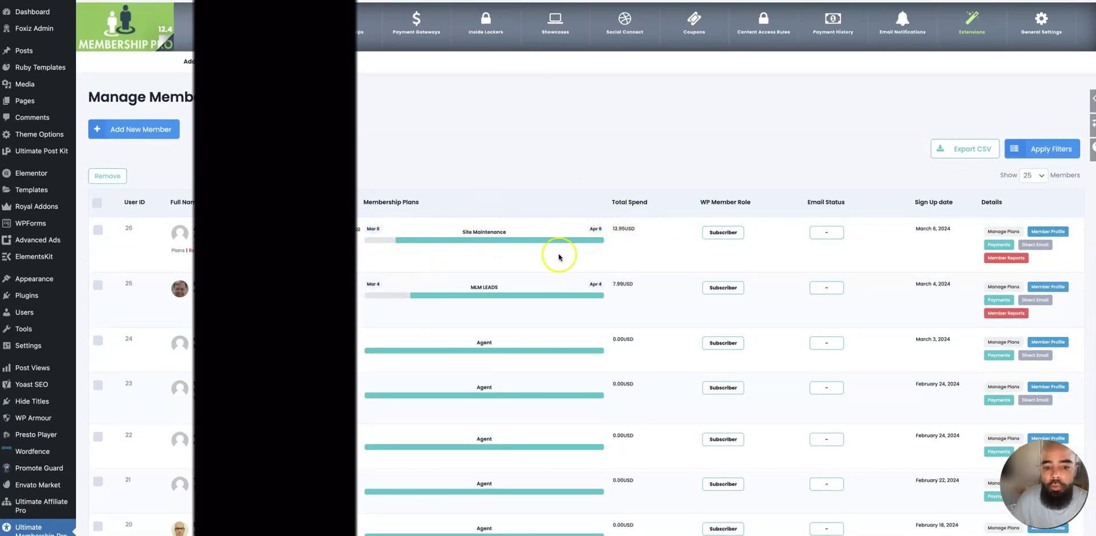
Step: Leave the member list and open the Ultimate Affiliate Pro Dashboard from its sidebar flyout
mouse_move(401, 245)
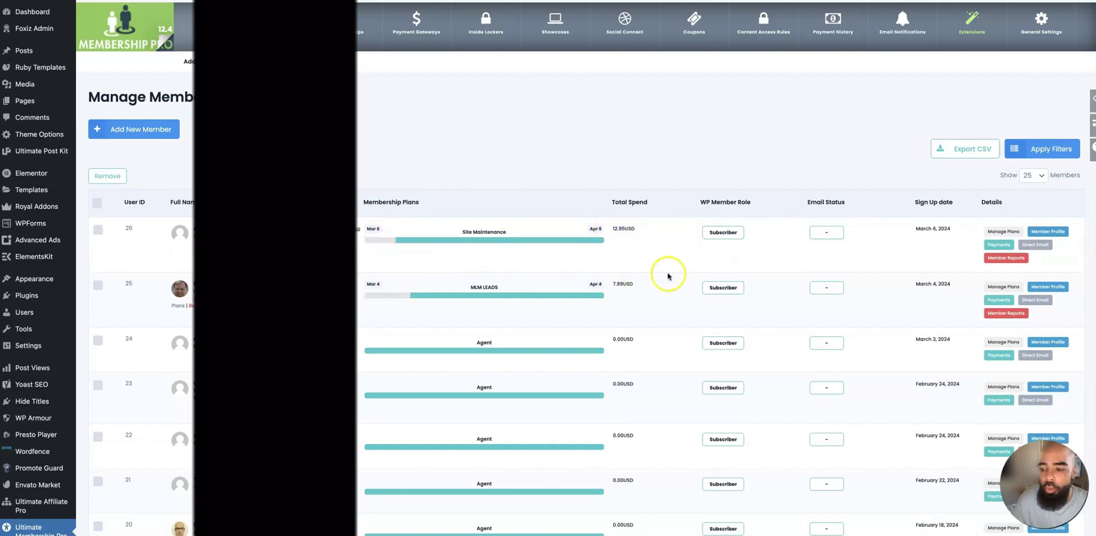
click(558, 270)
scroll(557, 271, down, 1)
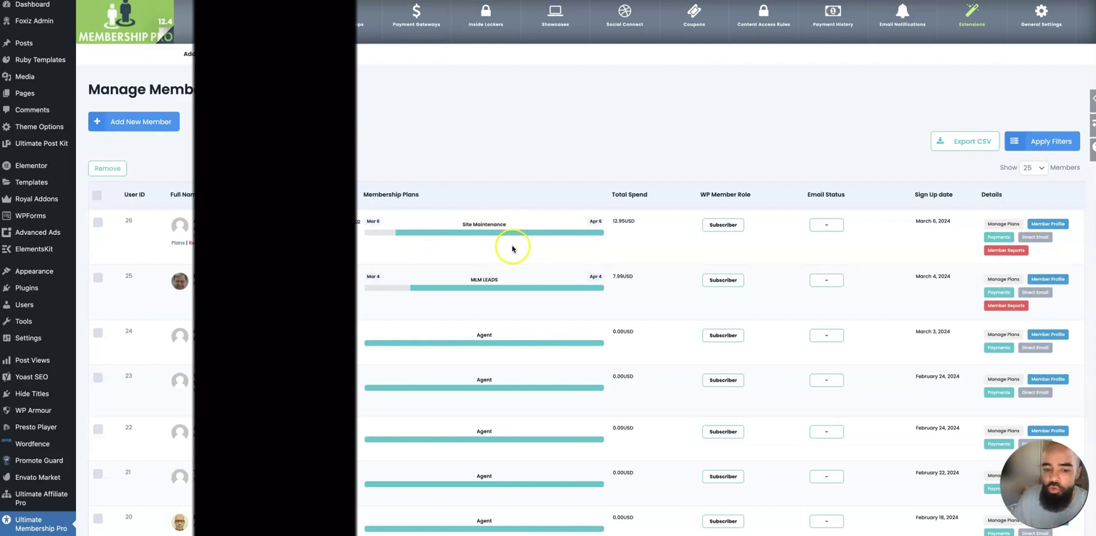
scroll(437, 262, up, 1)
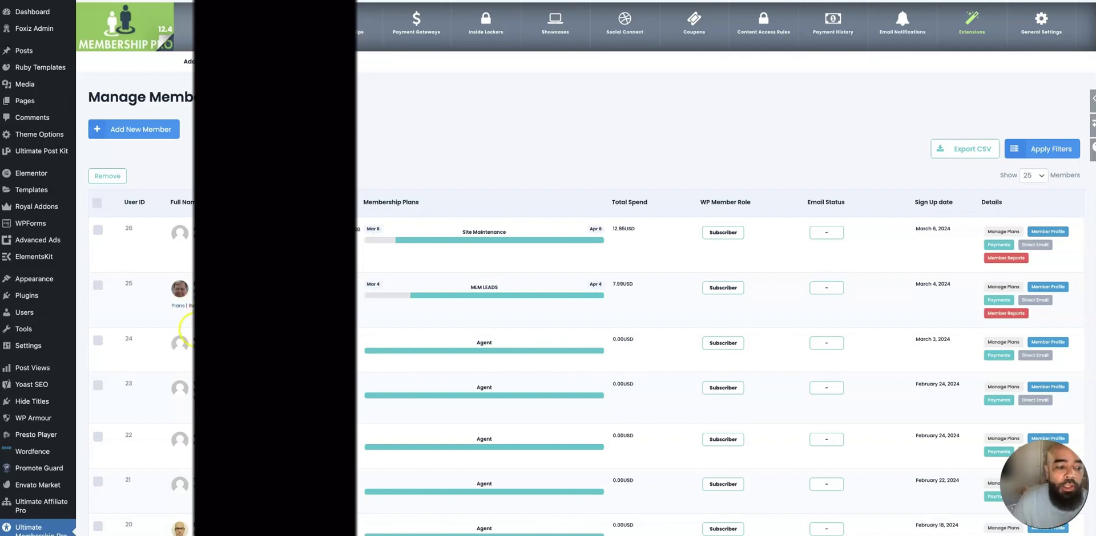
mouse_move(40, 506)
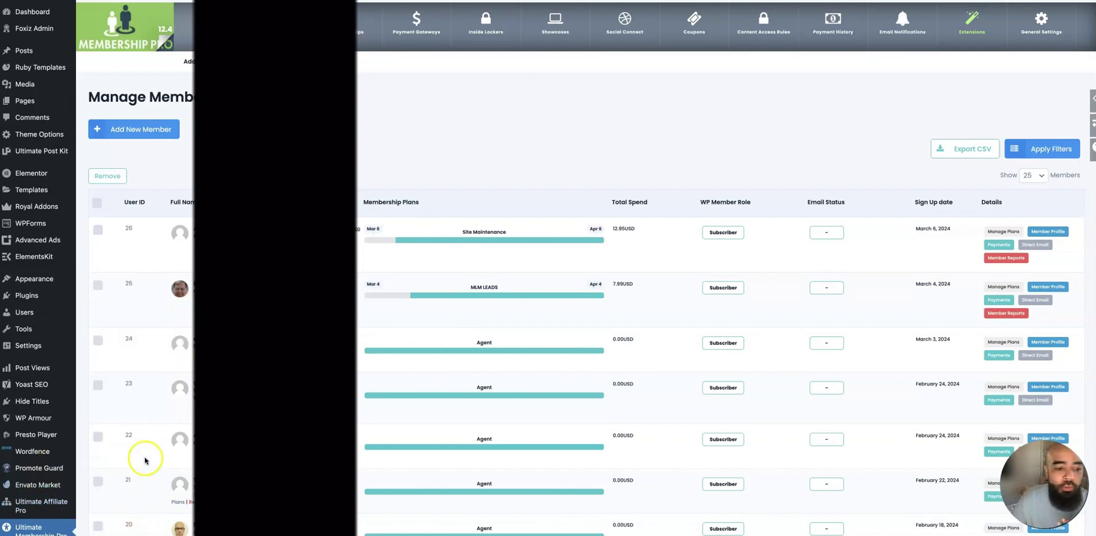
click(101, 277)
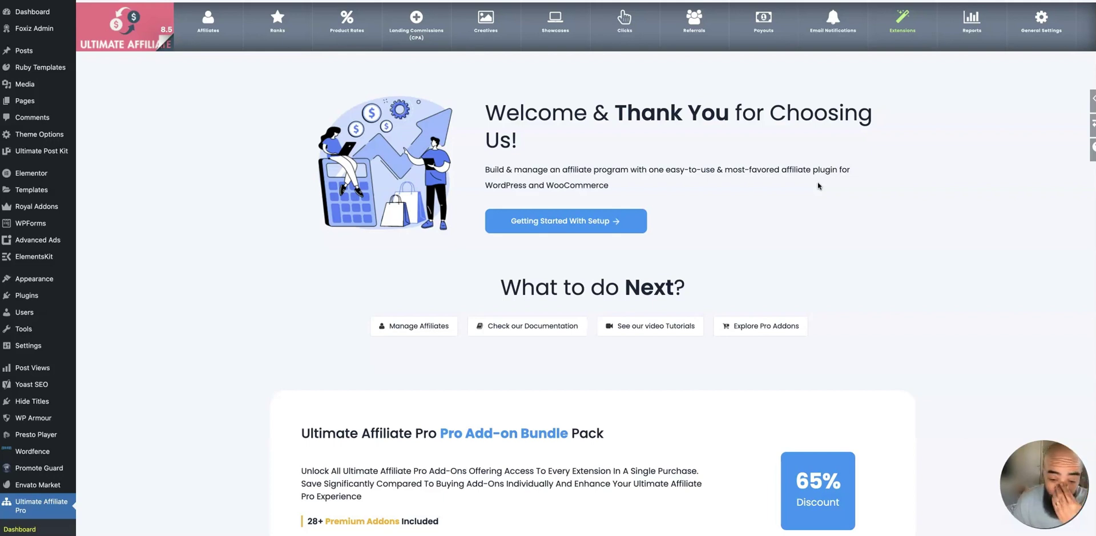
Step: Scroll through the welcome page's 65% Pro Add-on Bundle offer, then return to the top
click(813, 193)
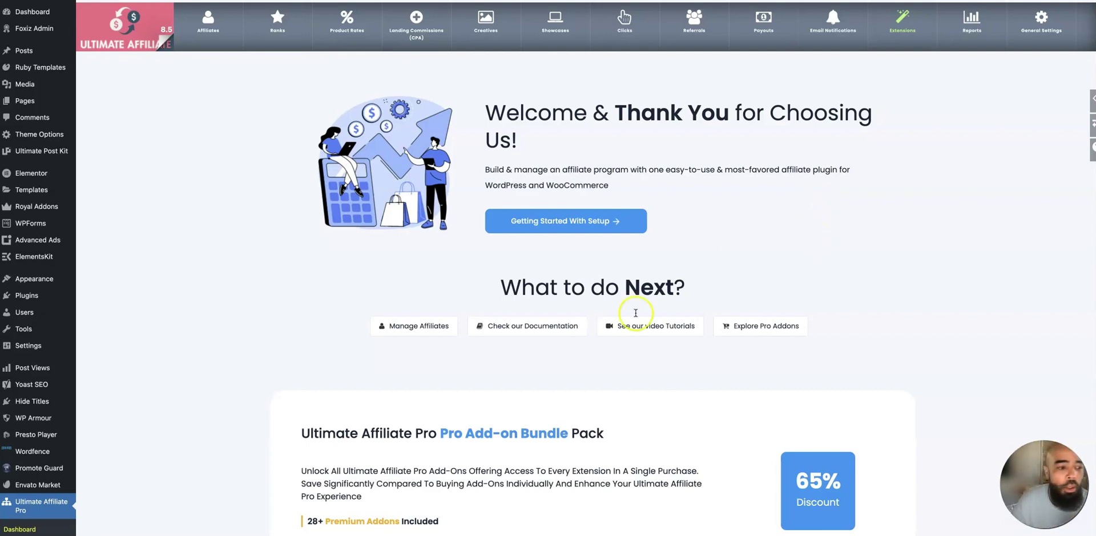
scroll(210, 365, down, 1)
scroll(211, 365, down, 5)
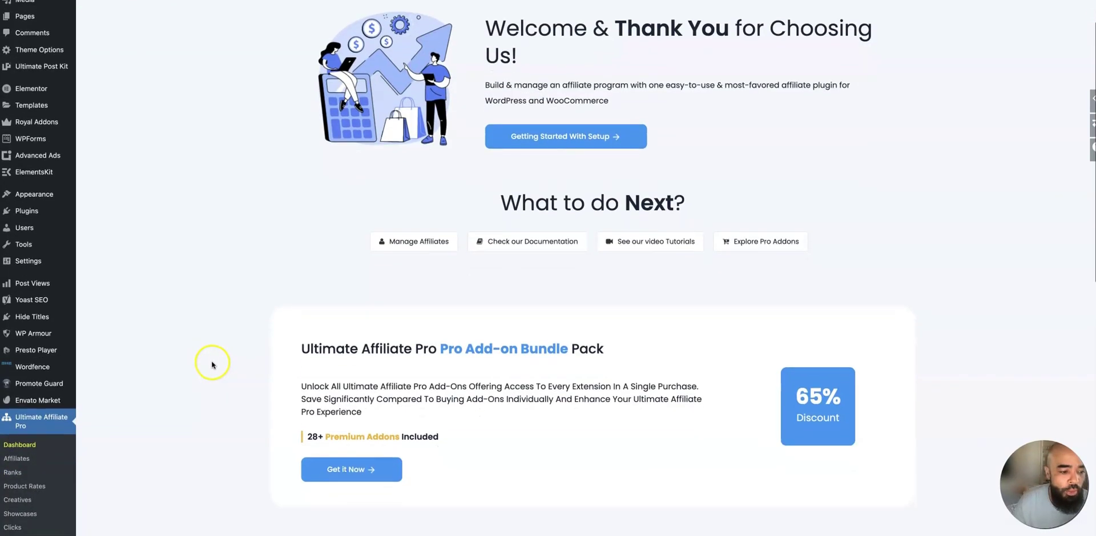
scroll(69, 474, up, 1)
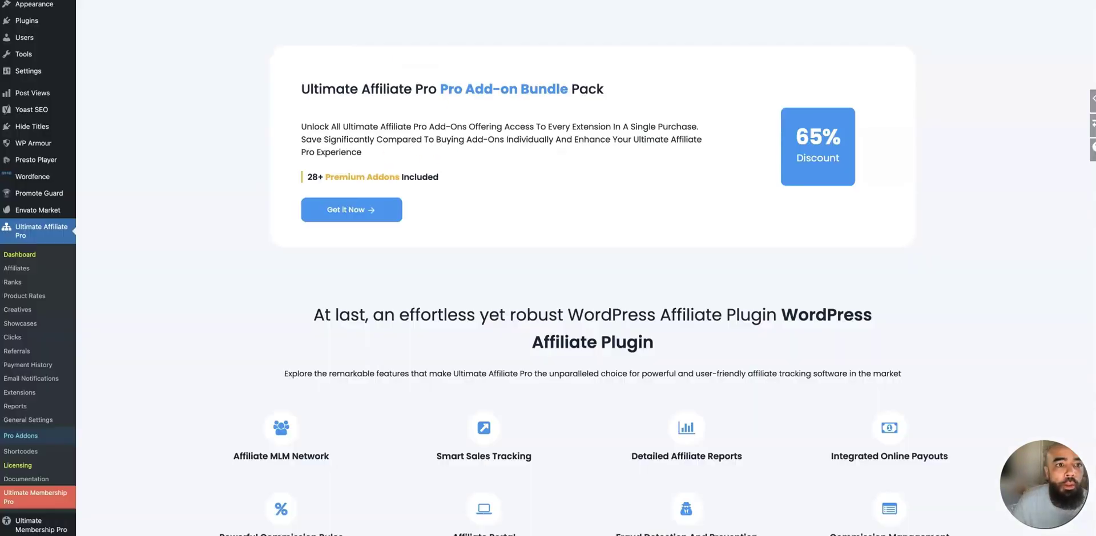
scroll(23, 451, down, 1)
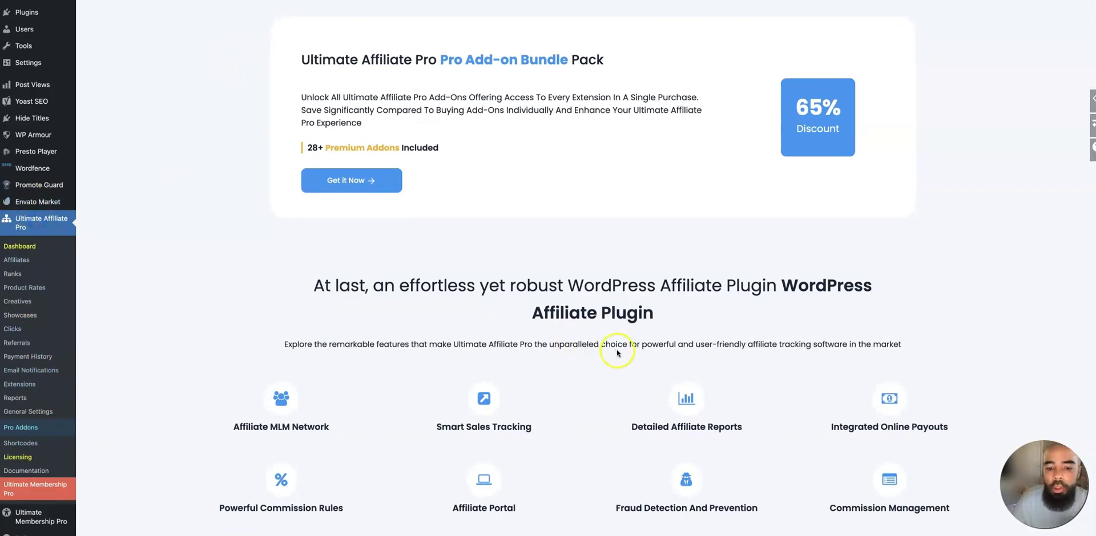
scroll(582, 345, up, 5)
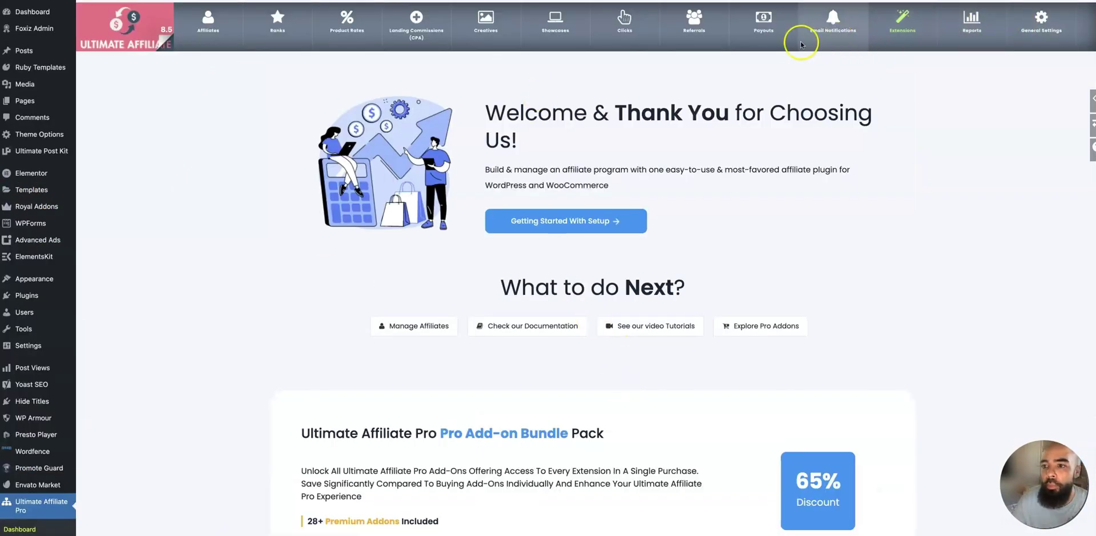
Step: Browse the Extensions grid's add-ons, including Multi-Level Marketing, Wallet and Product Links
click(901, 32)
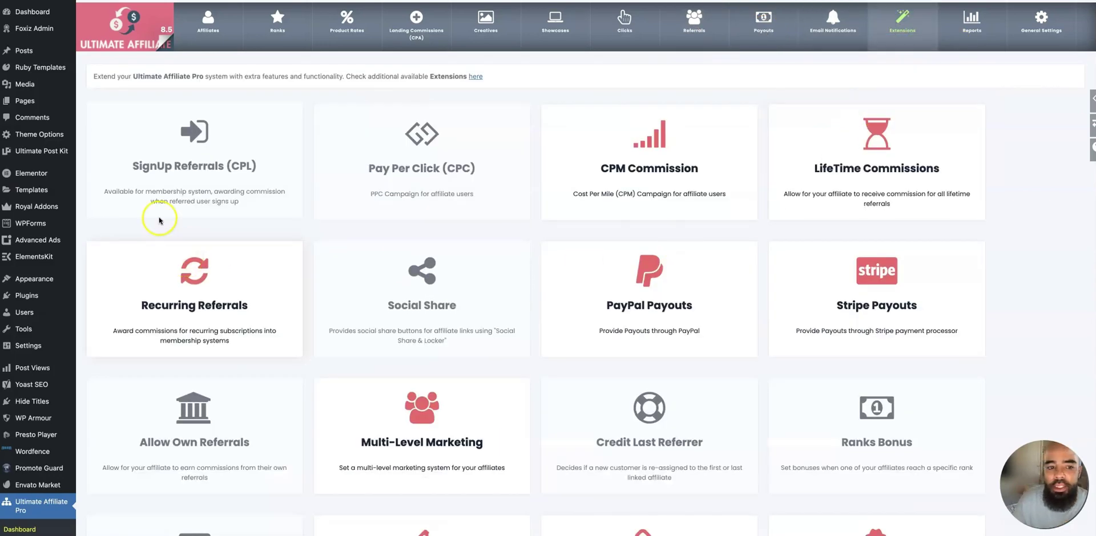
scroll(560, 445, down, 4)
scroll(559, 446, down, 11)
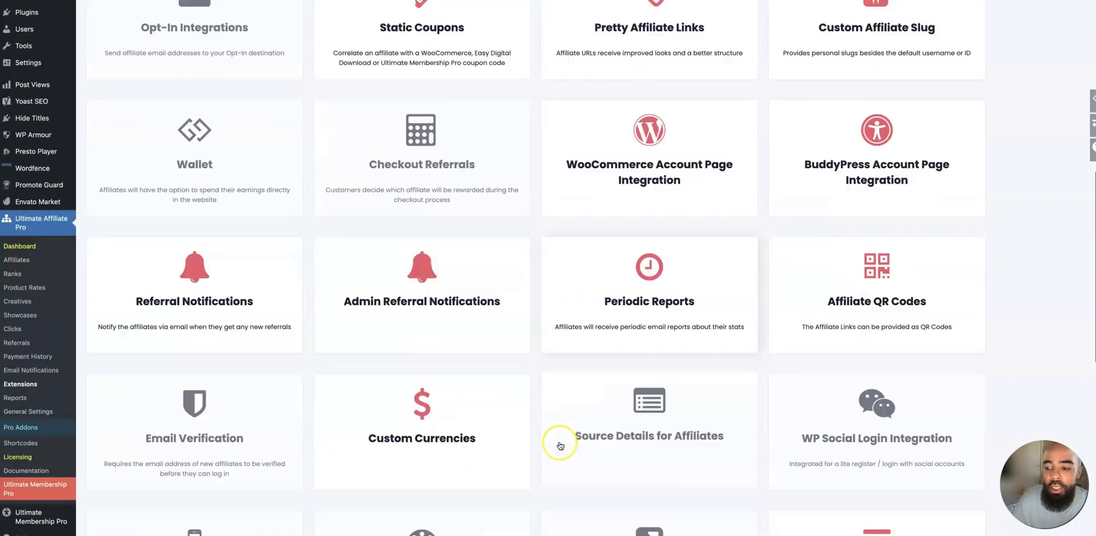
scroll(560, 445, down, 4)
click(375, 408)
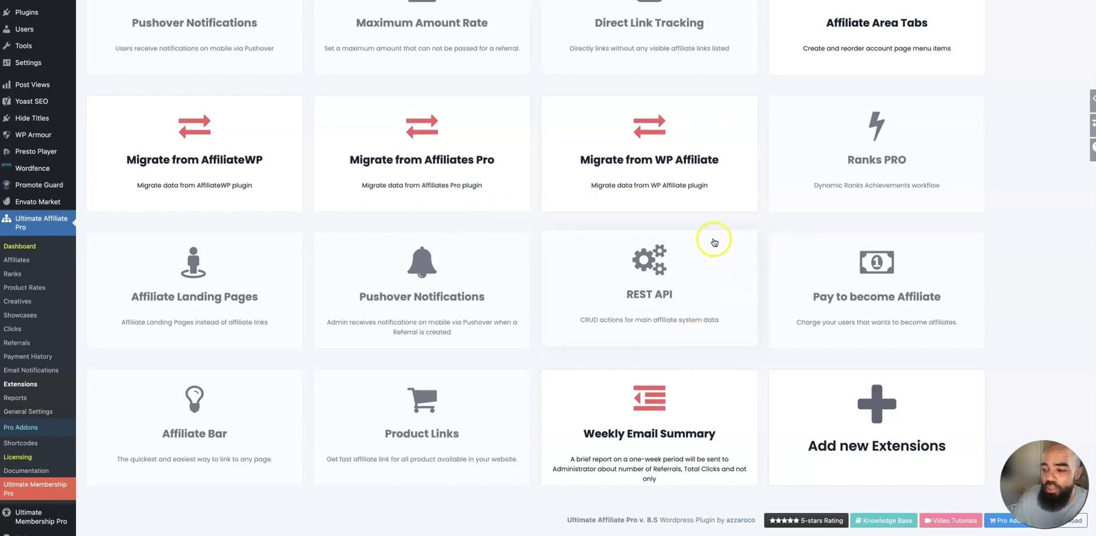
scroll(737, 326, up, 10)
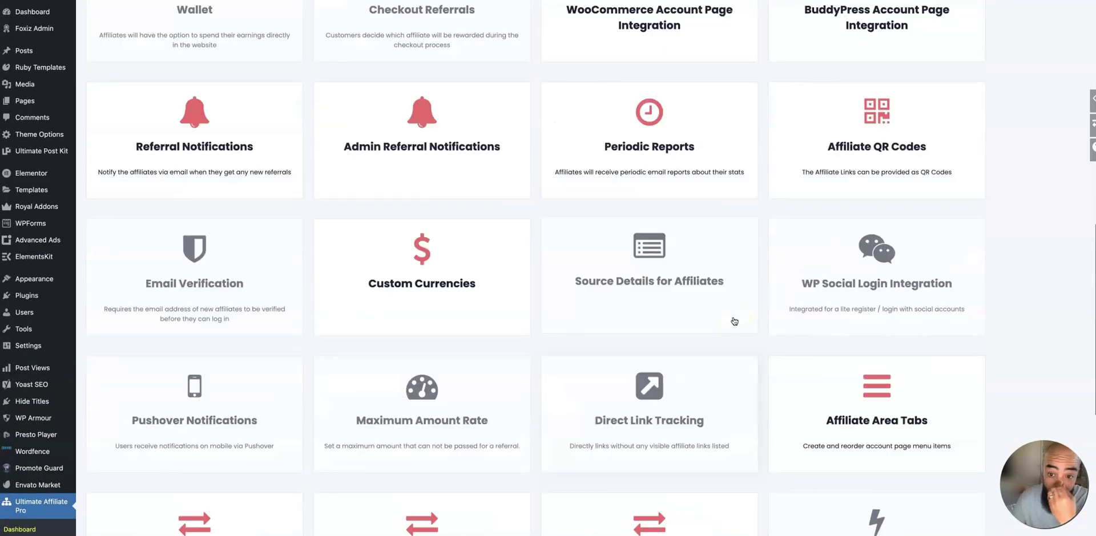
scroll(734, 321, up, 6)
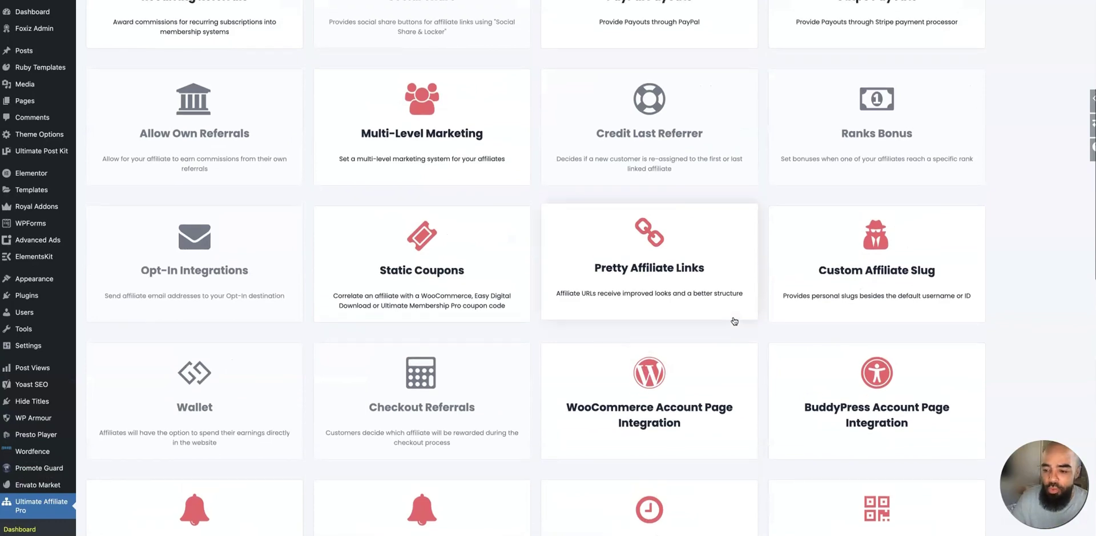
scroll(734, 322, up, 1)
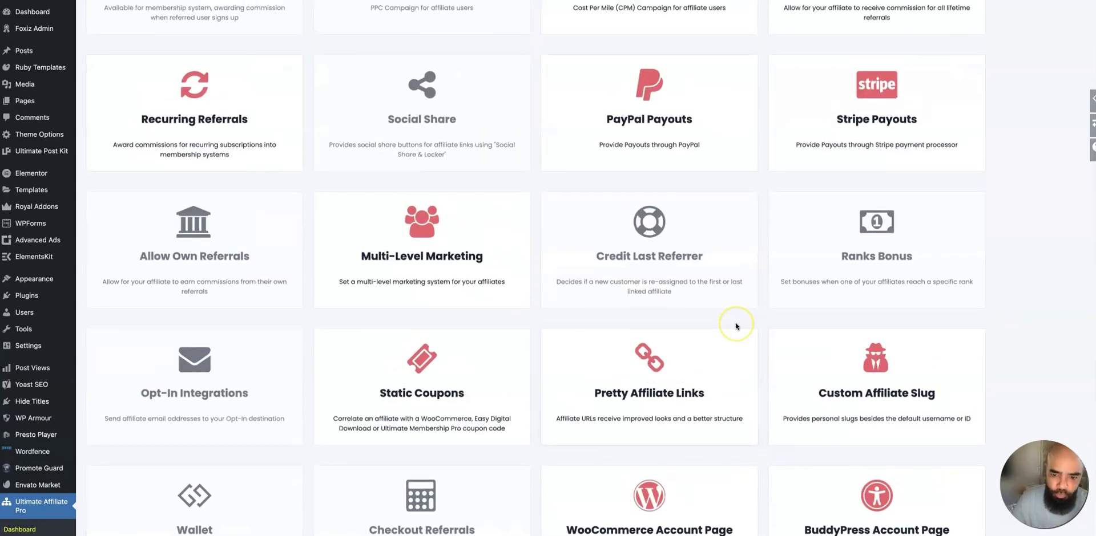
scroll(735, 324, up, 1)
scroll(736, 327, up, 3)
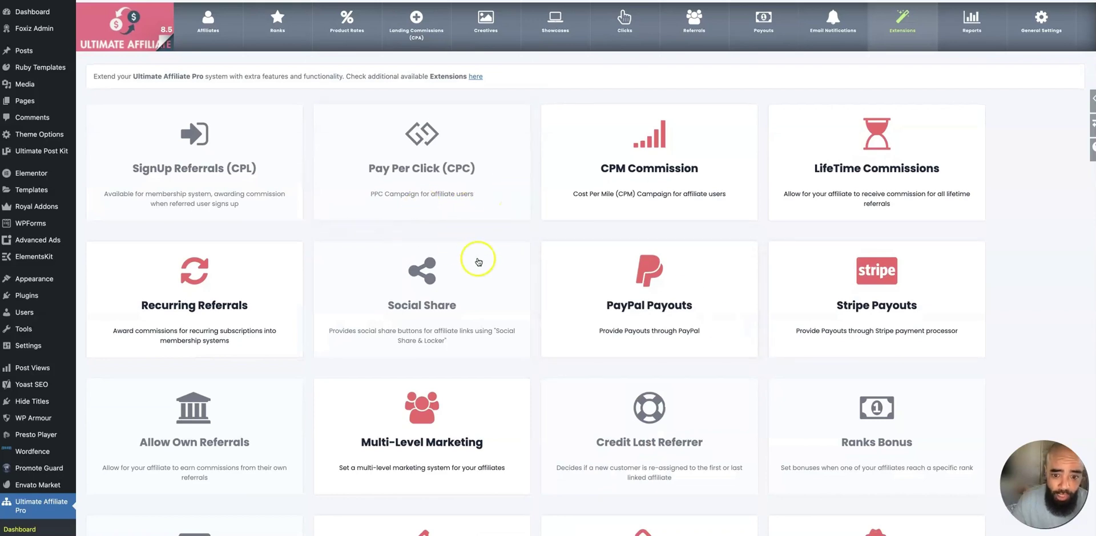
scroll(483, 262, down, 2)
scroll(484, 262, down, 1)
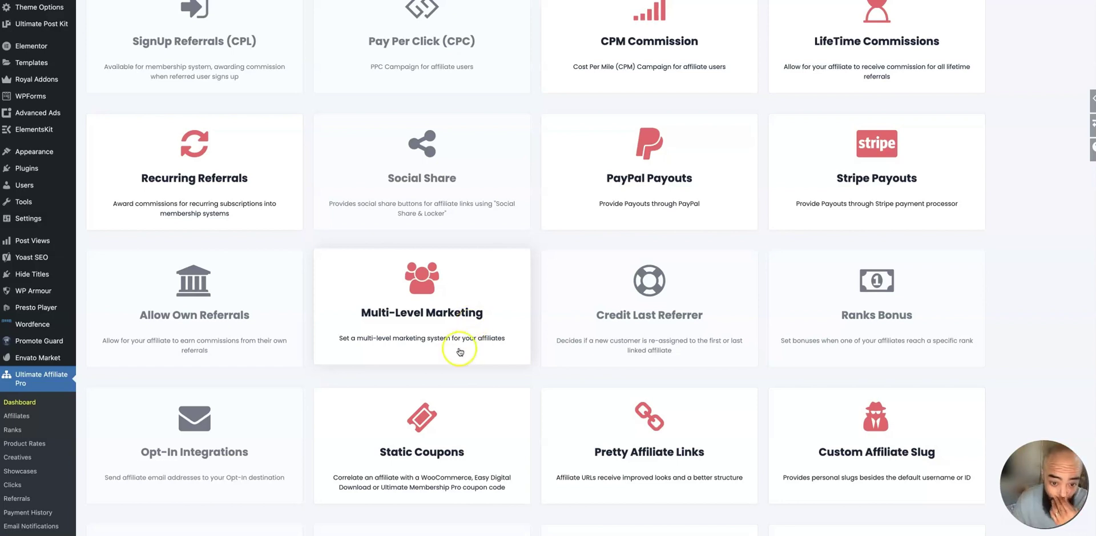
Step: Open the Multi-Level Marketing settings and review the matrix plans, keeping The Unilevel Plan
click(429, 315)
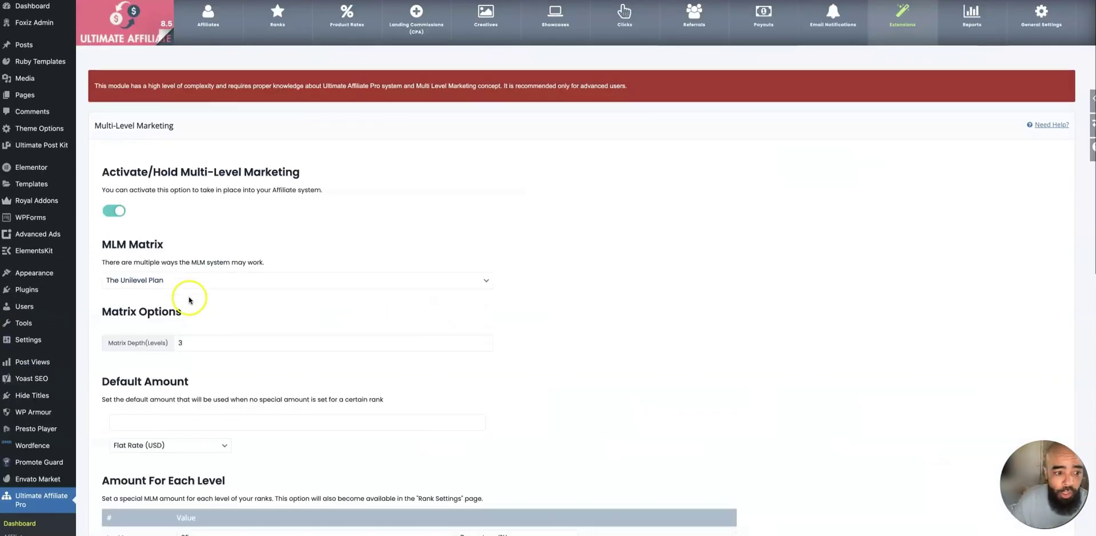
scroll(184, 298, down, 3)
click(209, 161)
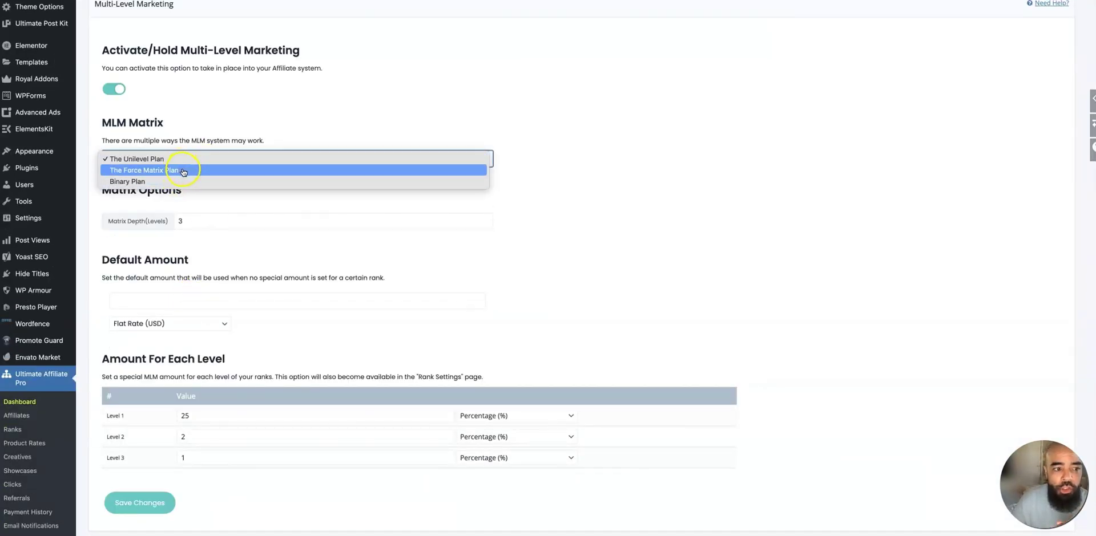
click(582, 236)
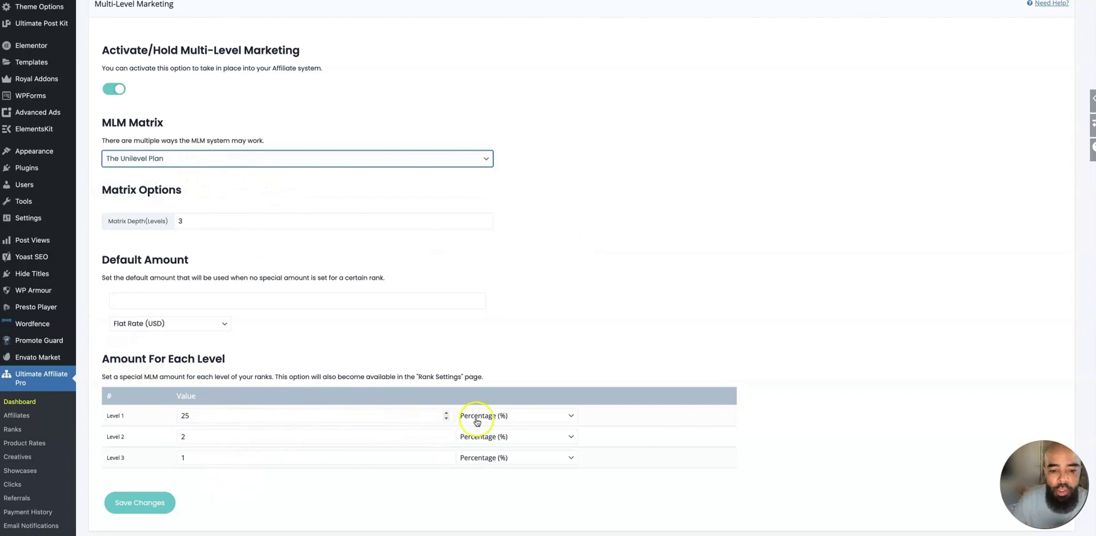
Step: Check Level 1's amount type options unchanged and review the 25%, 2% and 1% levels
click(526, 423)
click(554, 325)
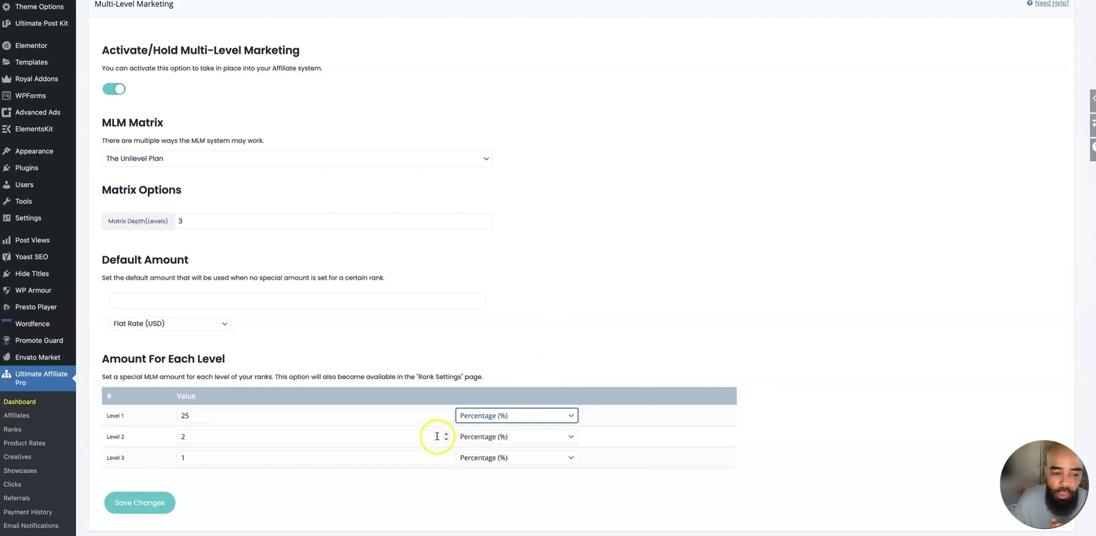
scroll(428, 442, down, 5)
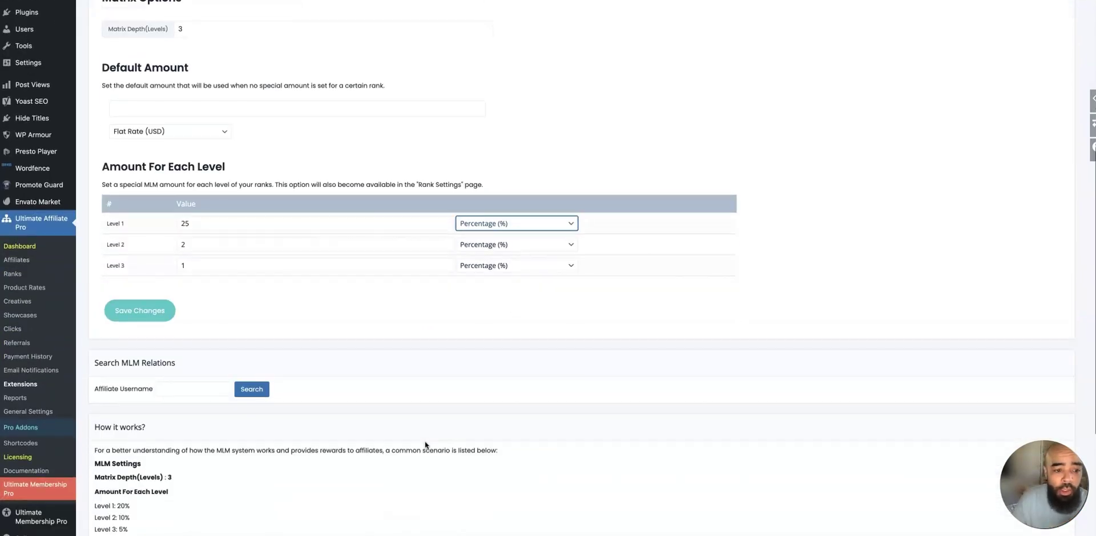
scroll(404, 336, down, 5)
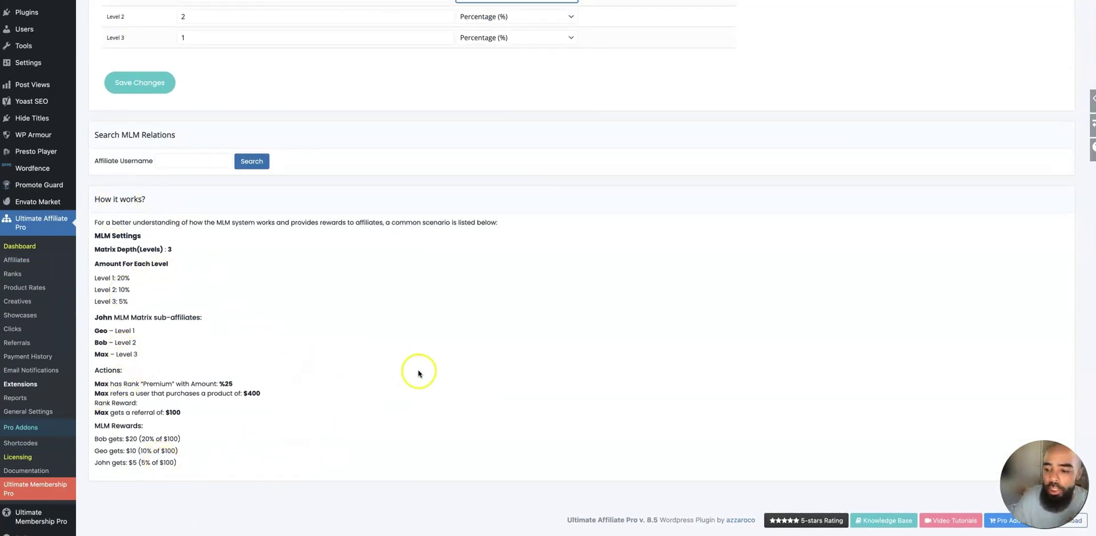
scroll(425, 374, up, 1)
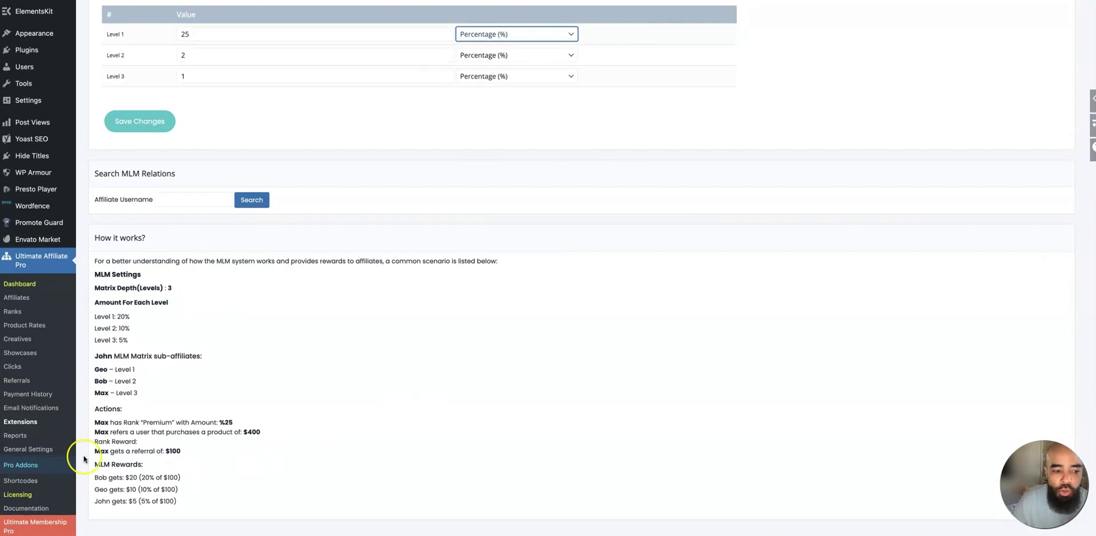
scroll(331, 365, up, 10)
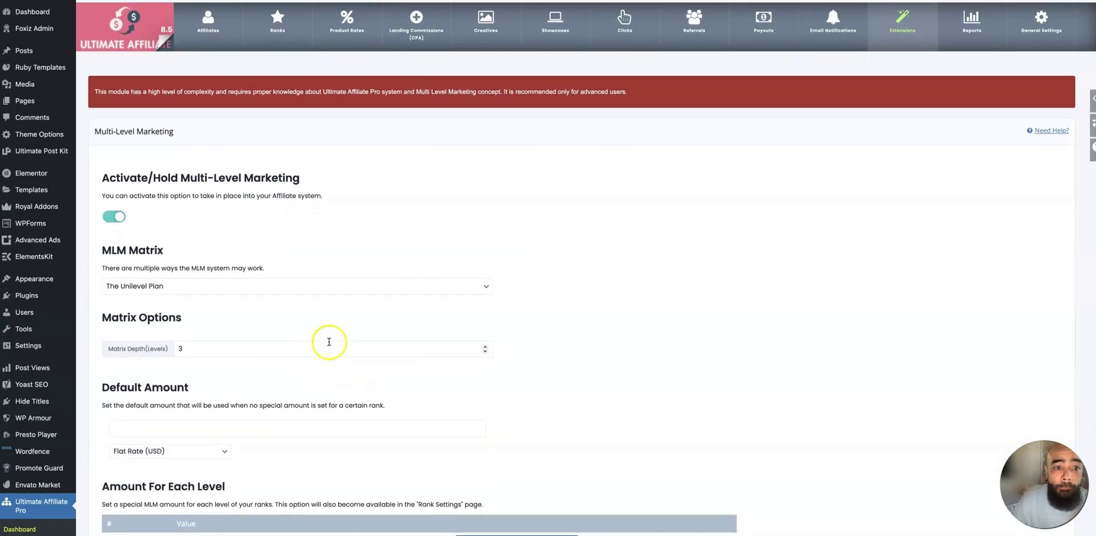
scroll(362, 278, down, 1)
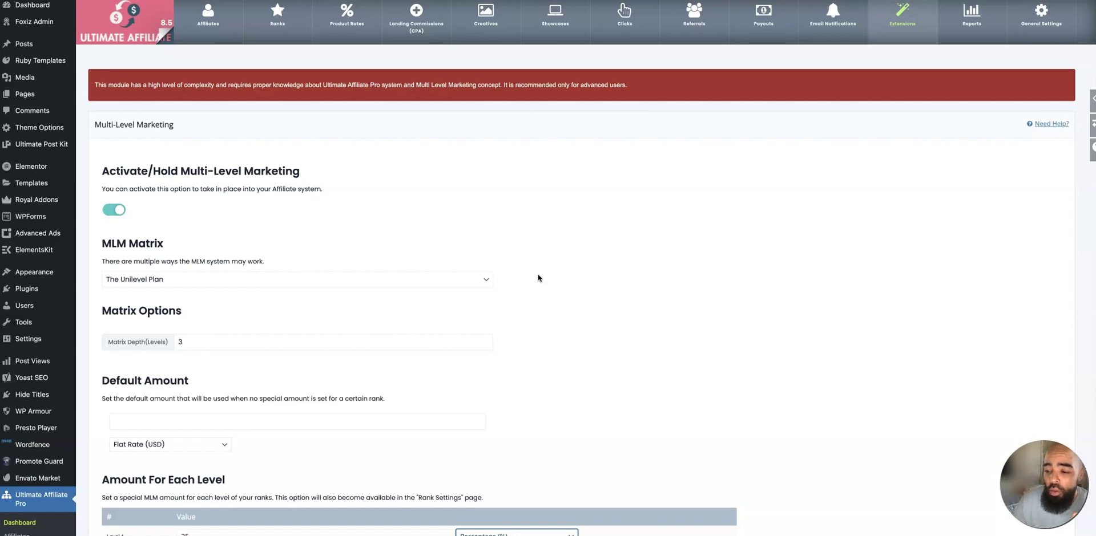
scroll(538, 278, up, 1)
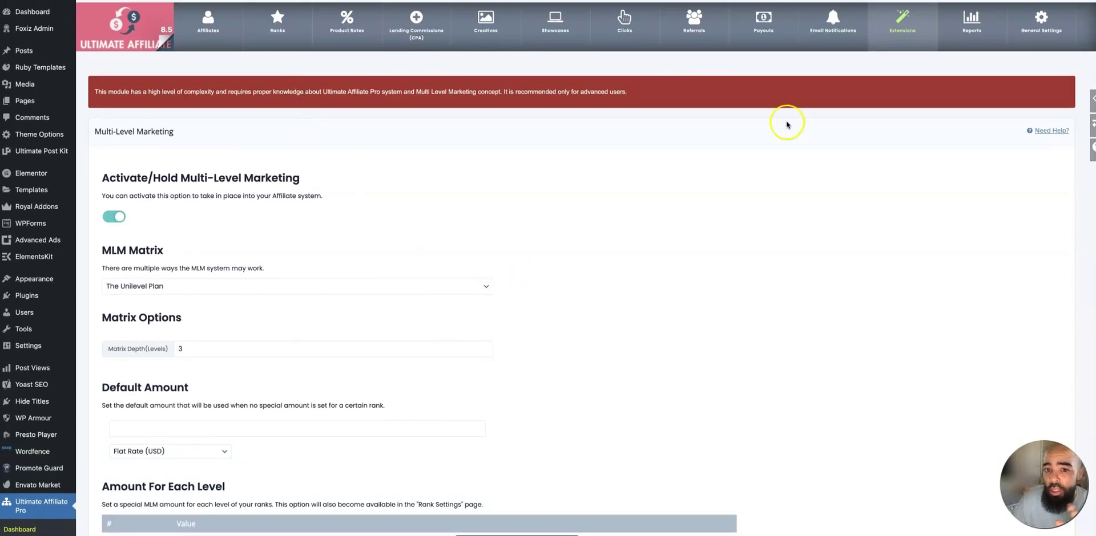